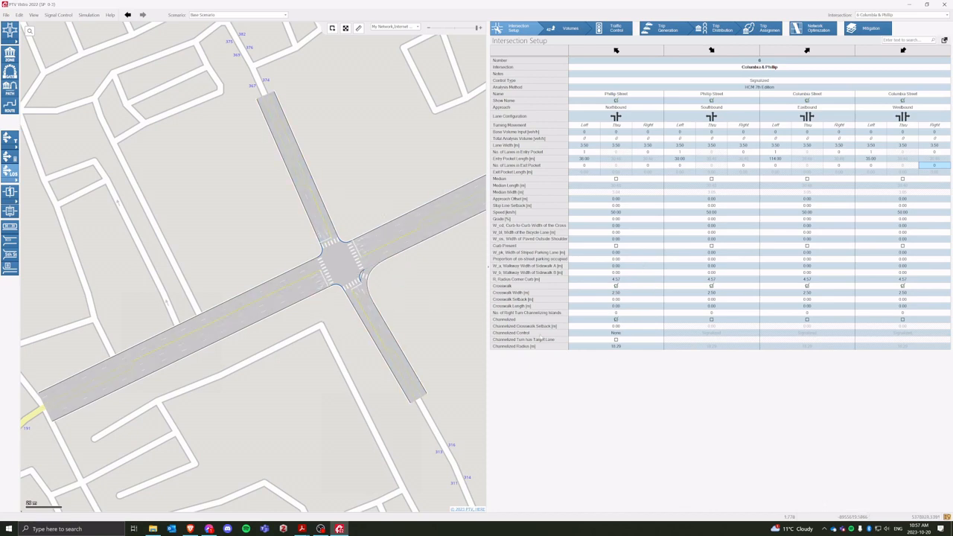
- Turn off channelization for the northbound Phillip Street approach and open the intersection's volume settings
click(615, 319)
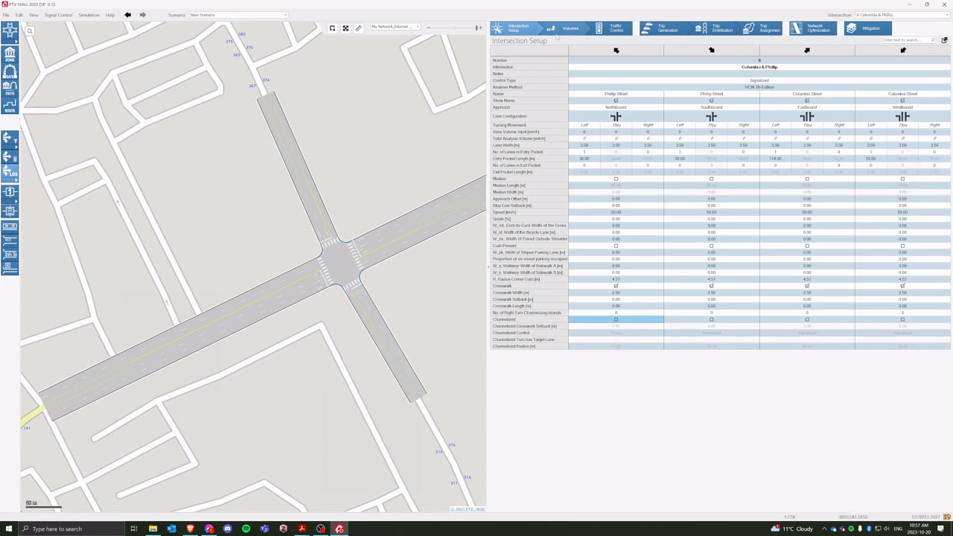
click(560, 31)
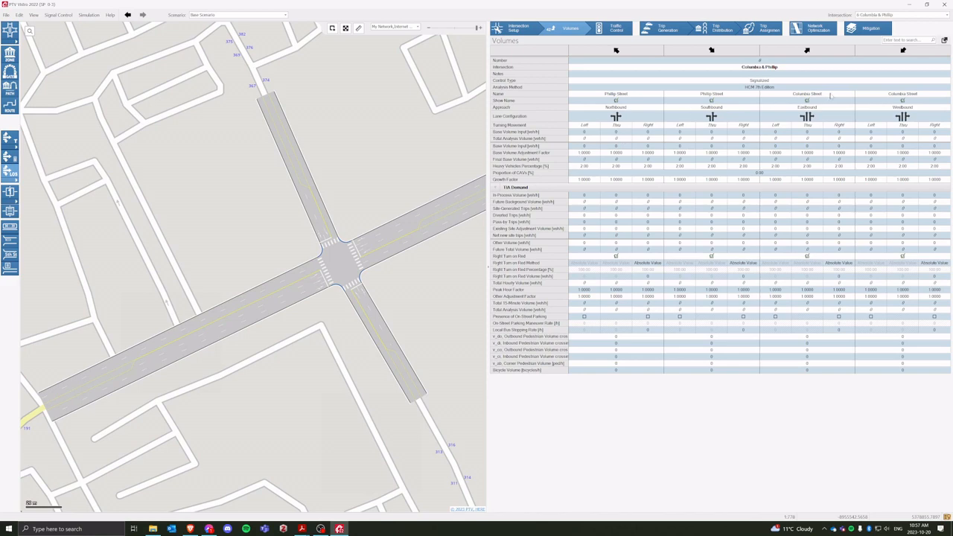
click(589, 132)
text(3)
click(588, 139)
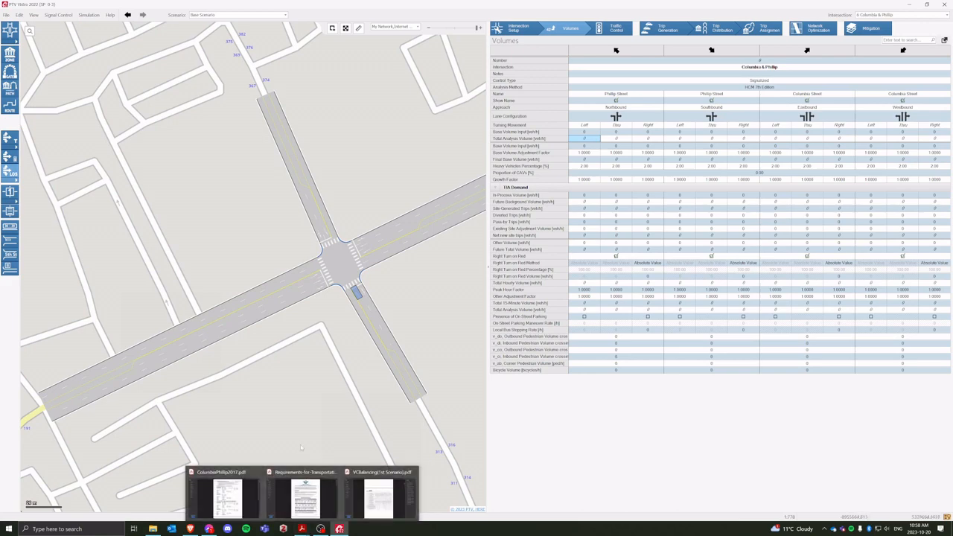
- Switch to Adobe Acrobat Reader, bring up the Requirements-for-Transportation Impact Study PDF and reposition its window
mouse_move(302, 530)
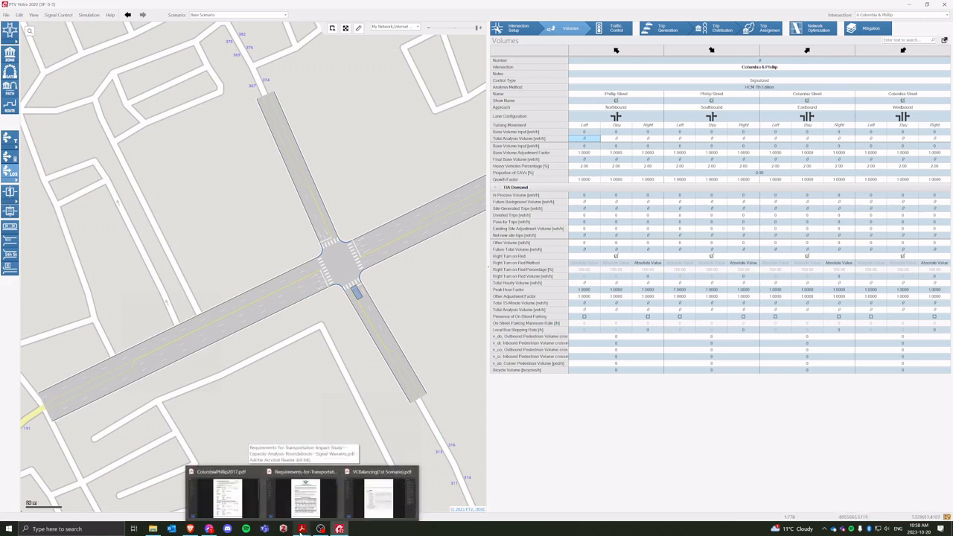
click(305, 495)
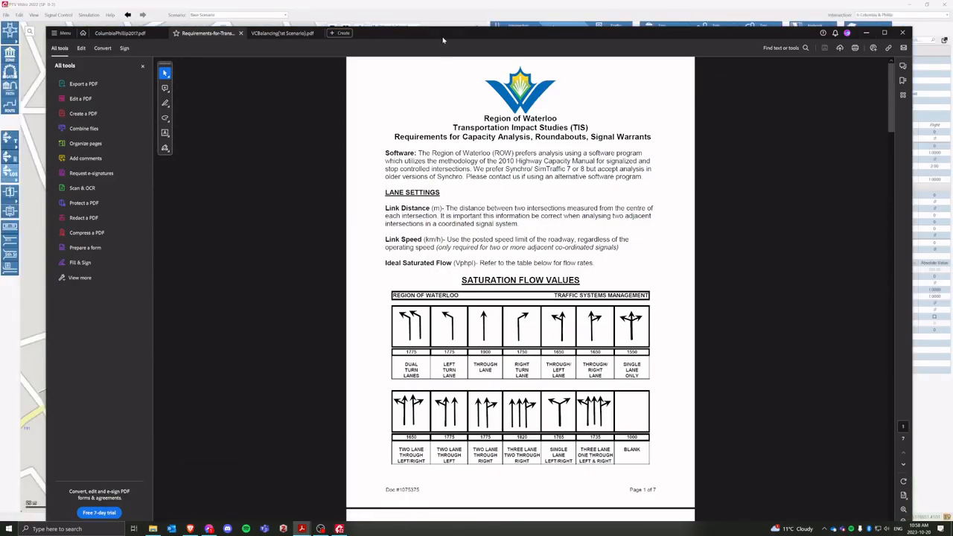
drag(443, 39, 444, 26)
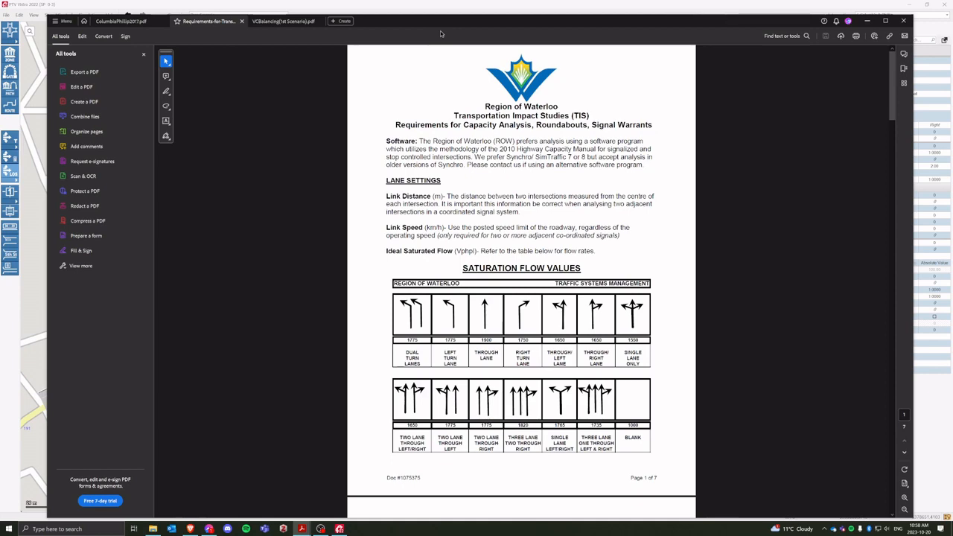
drag(443, 24, 445, 20)
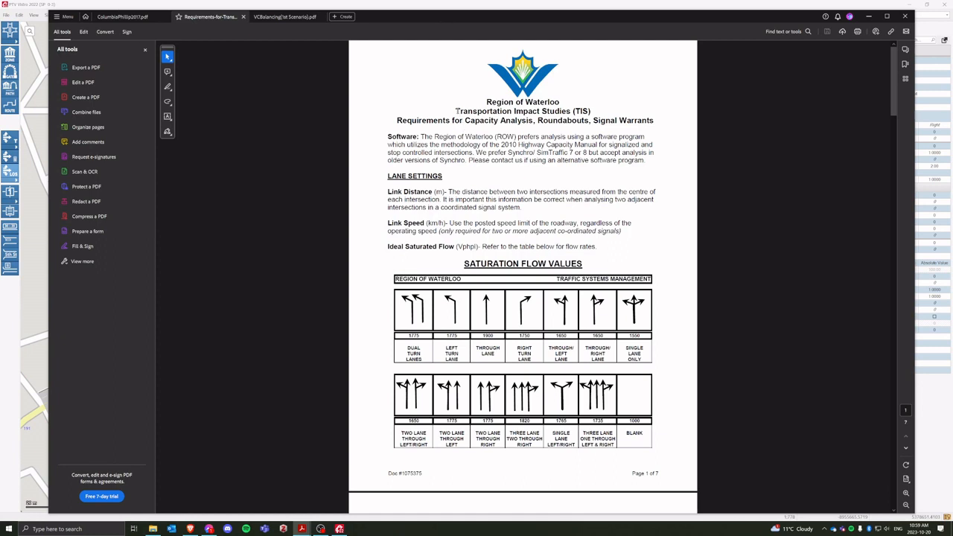
- Read the document title and the Software paragraph on the region's preferred analysis methodology and programs
drag(456, 111, 591, 111)
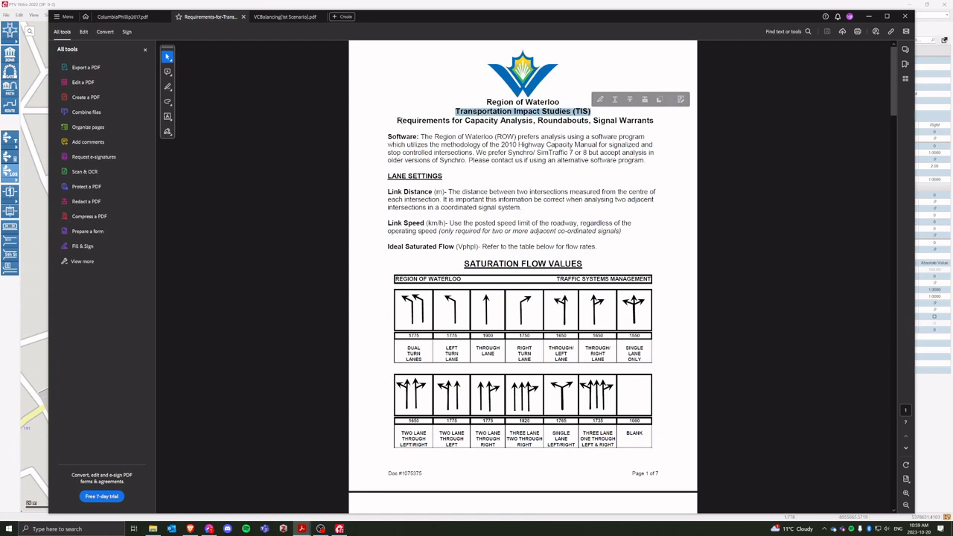
drag(464, 119, 633, 120)
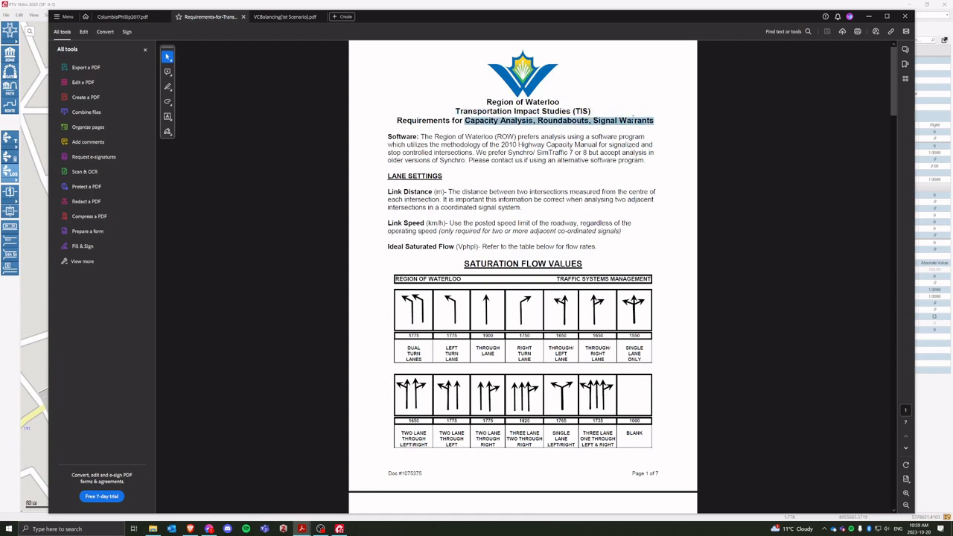
click(525, 155)
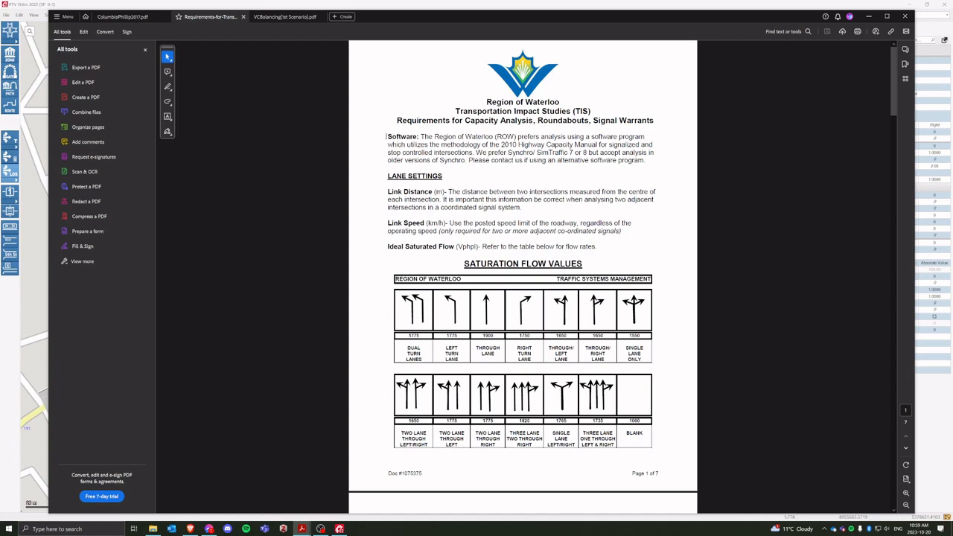
drag(385, 136, 587, 153)
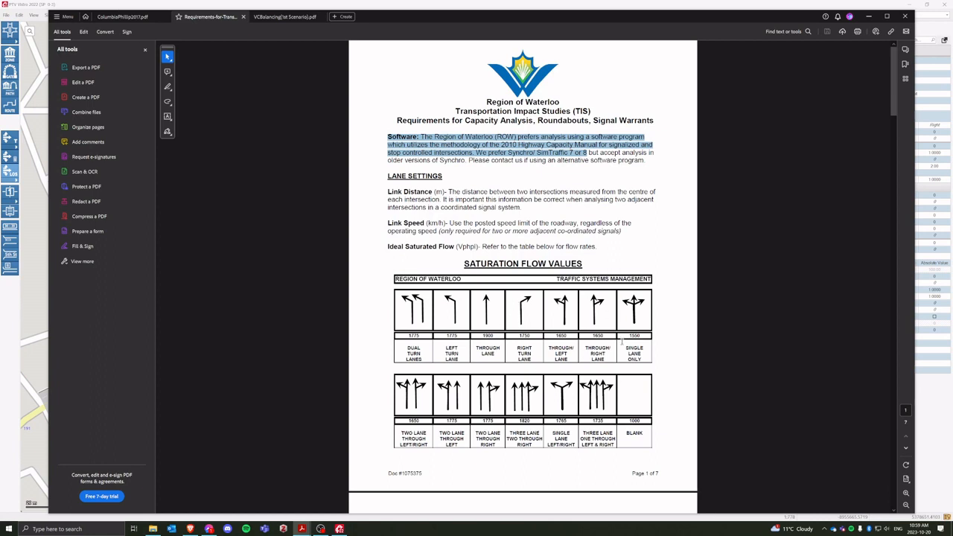
click(666, 226)
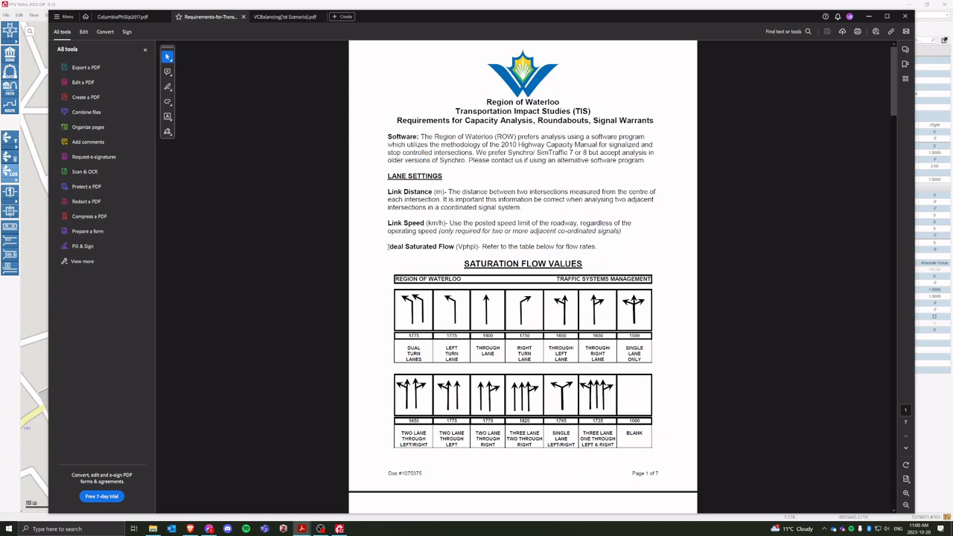
- Examine the Ideal Saturated Flow entry and the saturation flow values table for the different lane types
drag(388, 246, 454, 246)
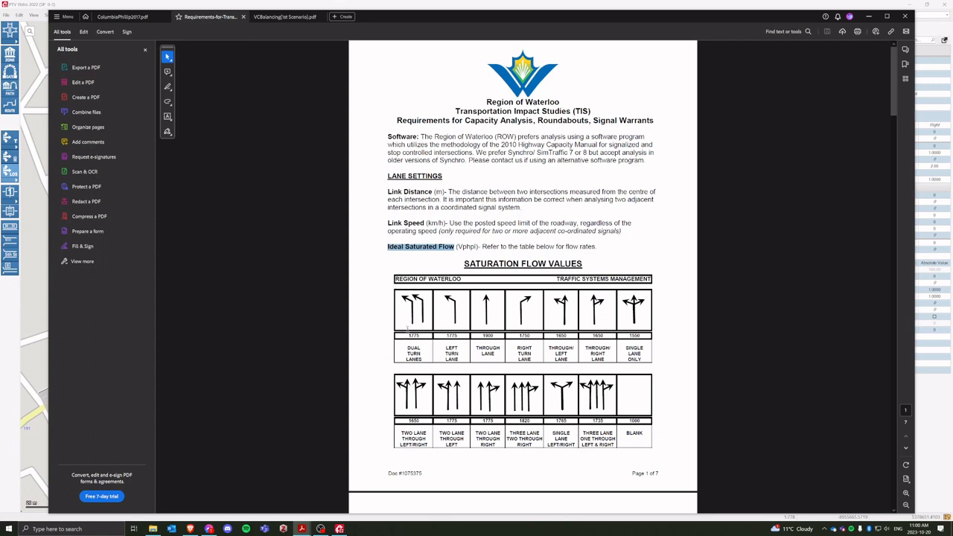
click(424, 260)
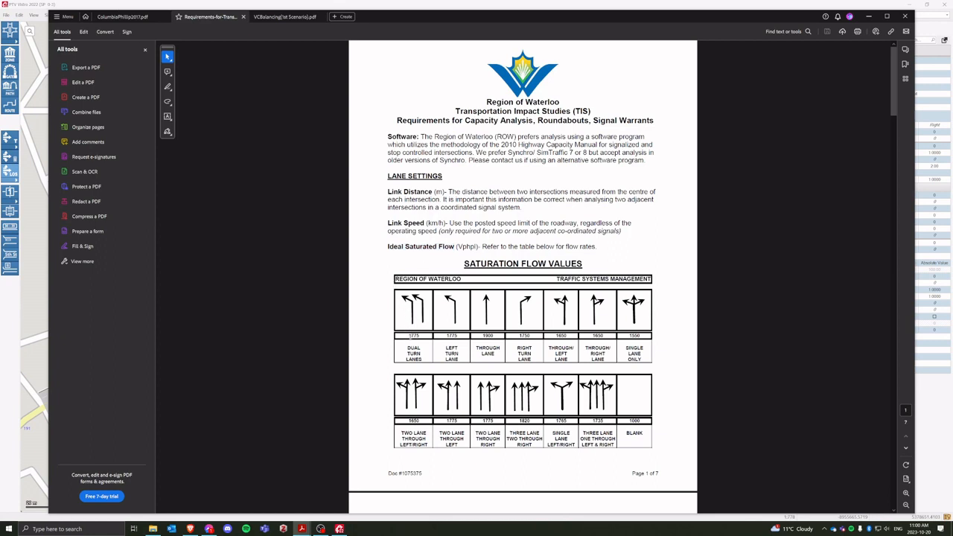
double_click(451, 336)
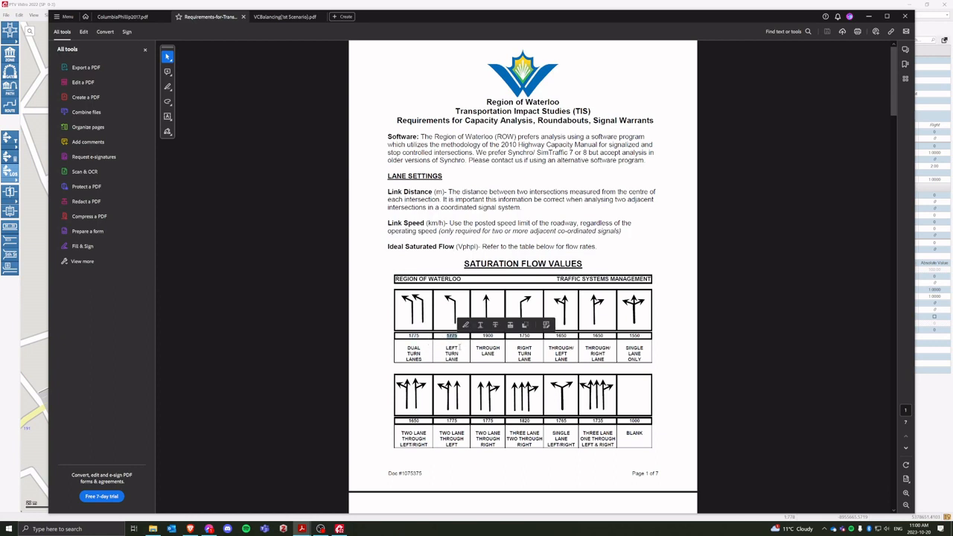
double_click(488, 336)
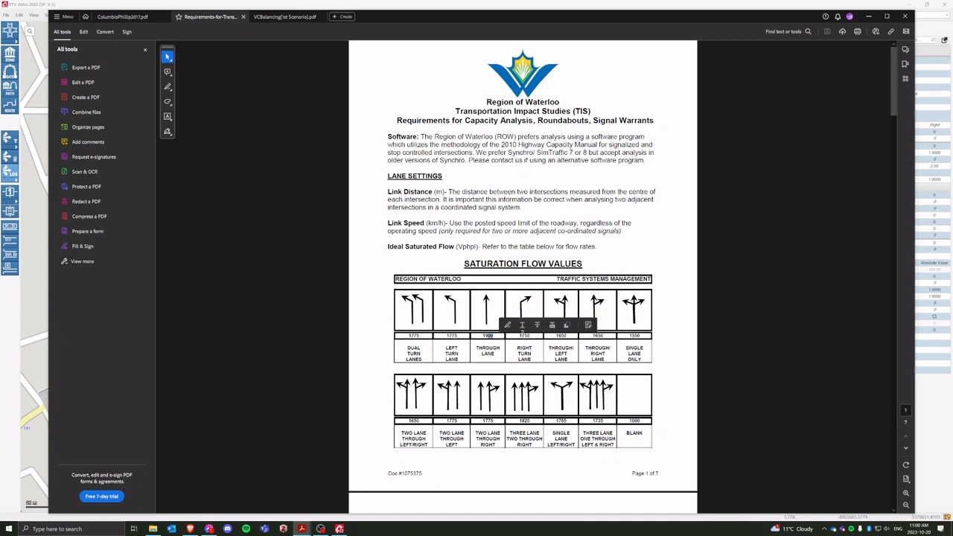
click(671, 410)
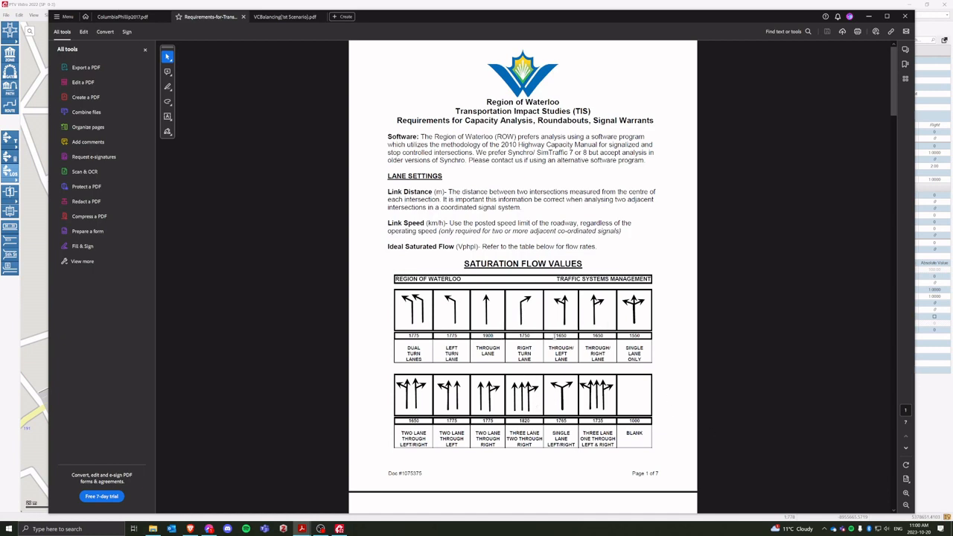
scroll(556, 336, down, 3)
double_click(562, 228)
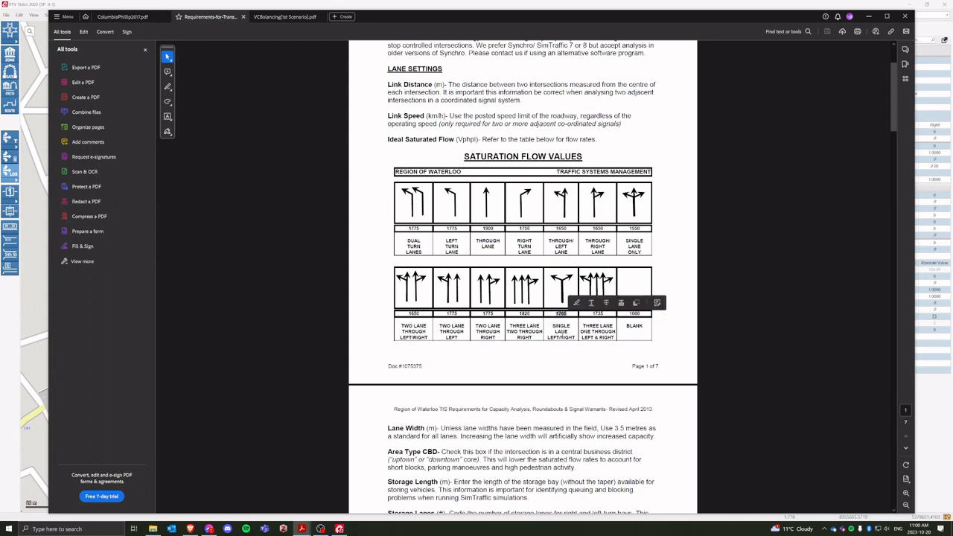
click(559, 351)
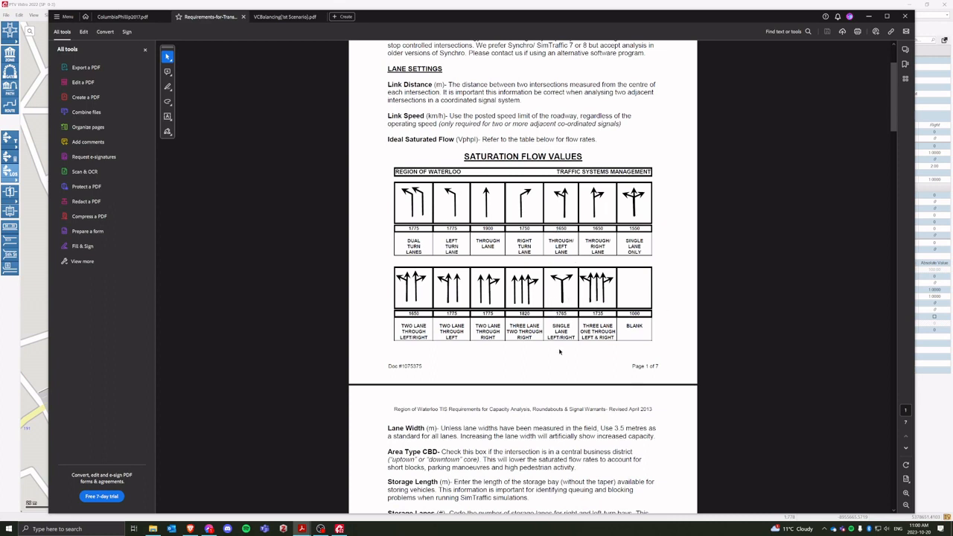
- Read the Area Type CBD and Storage Length requirements in the lane settings on page 2
scroll(560, 351, down, 6)
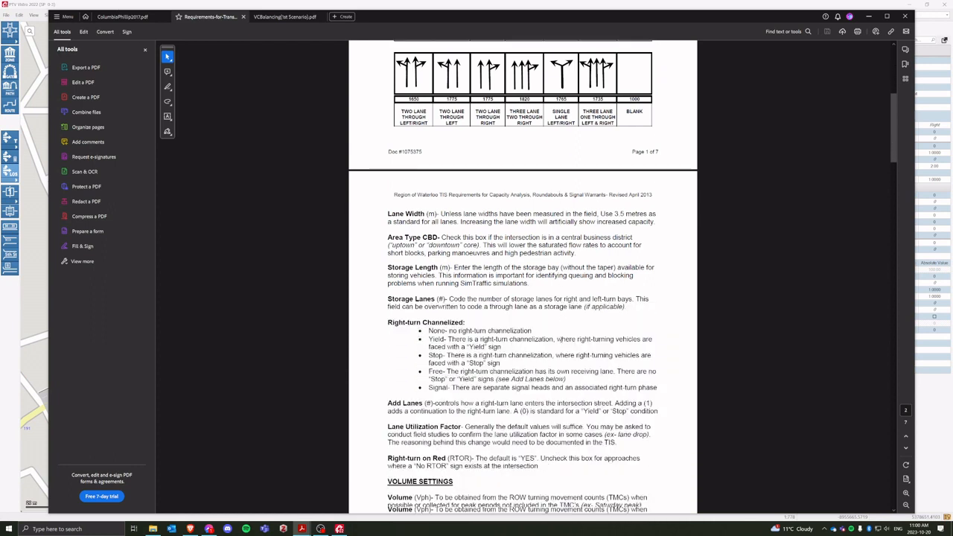
scroll(560, 351, down, 1)
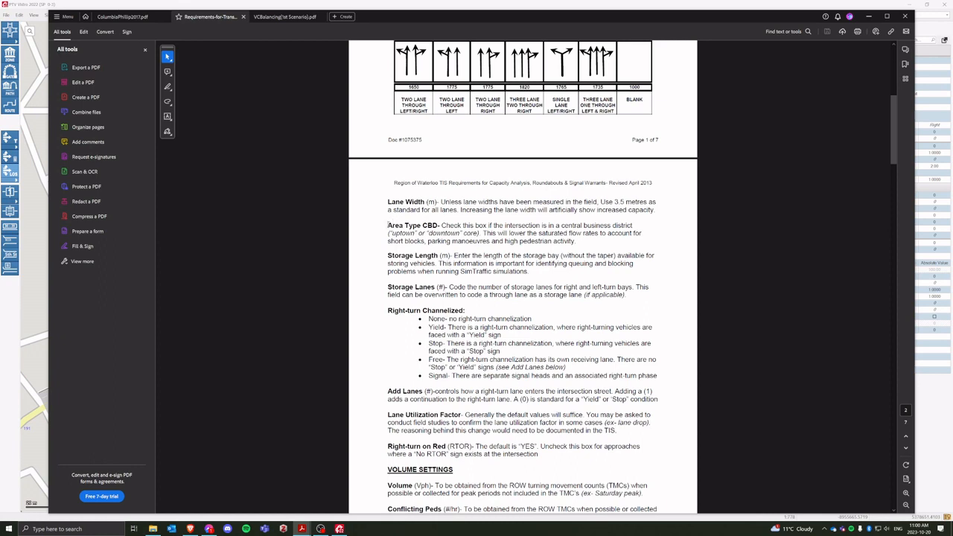
drag(387, 225, 437, 224)
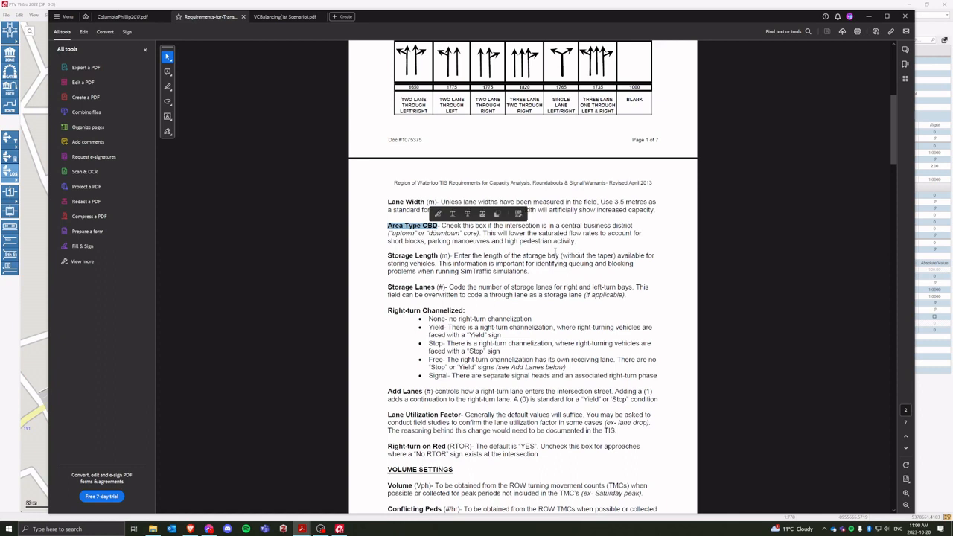
drag(560, 226, 632, 226)
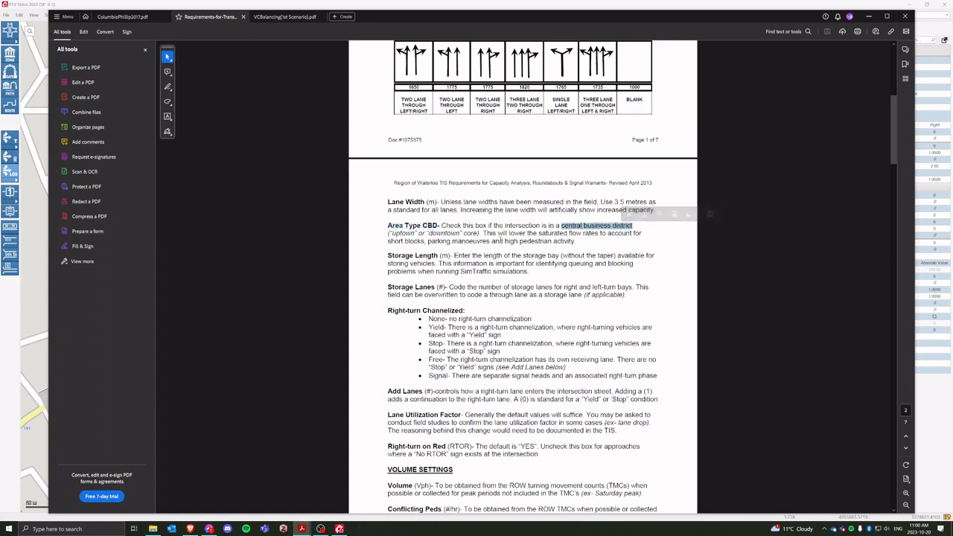
click(579, 241)
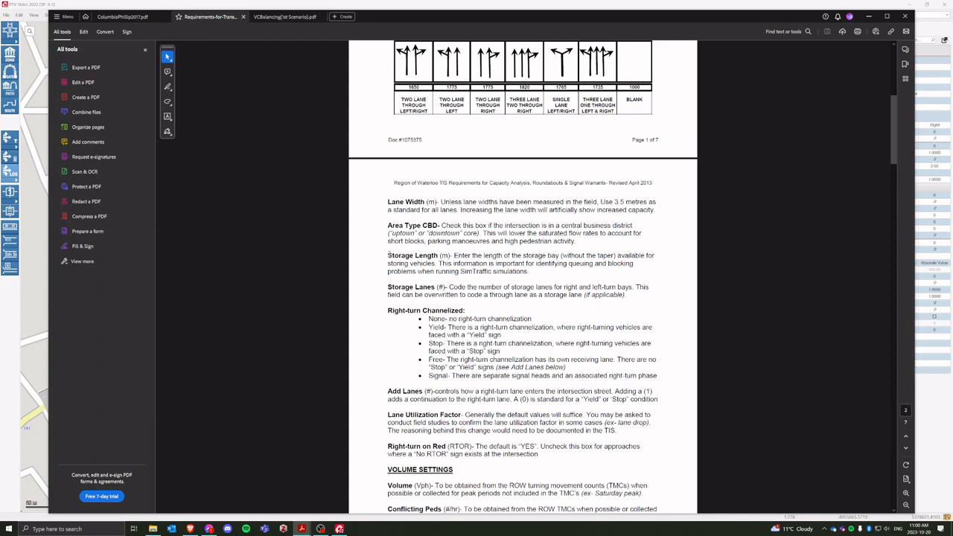
drag(387, 255, 437, 255)
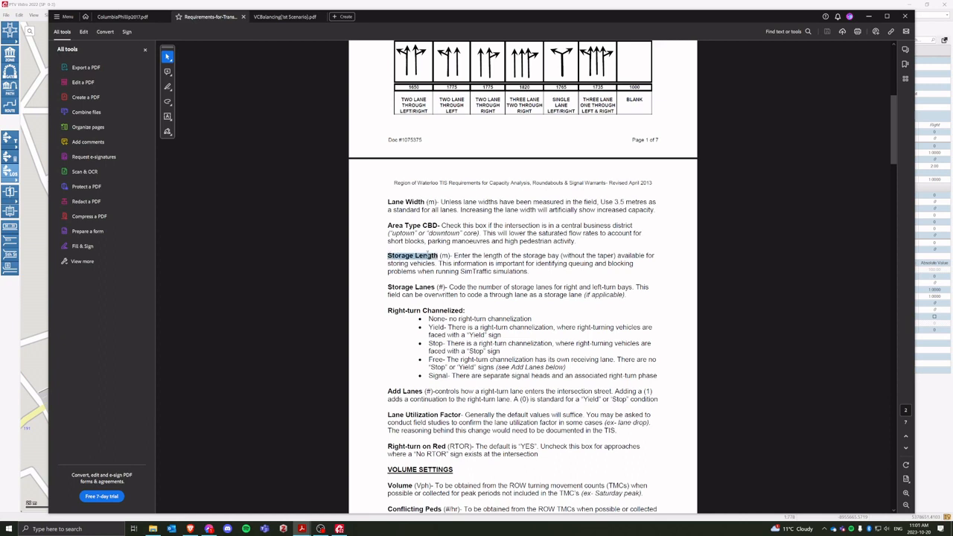
click(558, 277)
drag(452, 256, 612, 256)
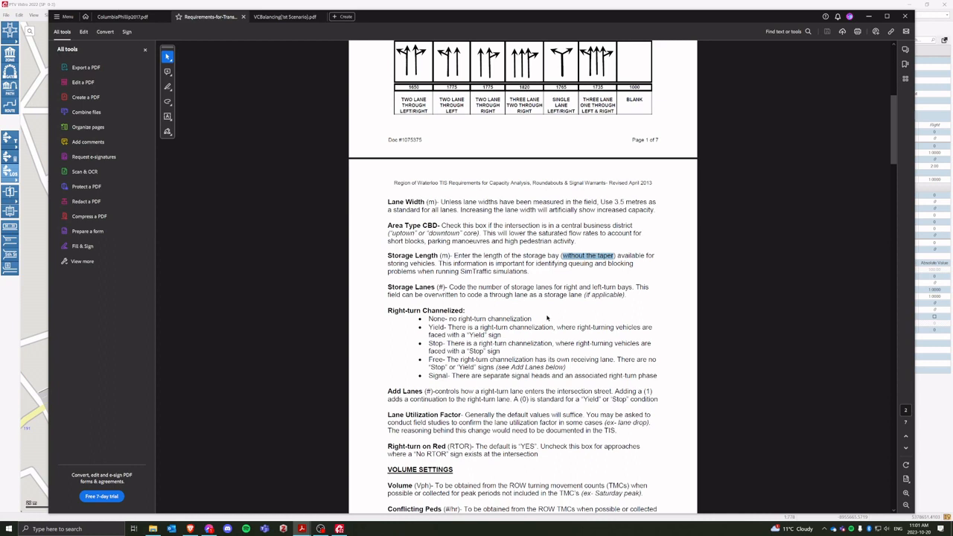
- Go to the Volume Settings section and check the requirement for the source of the volumes
scroll(547, 331, down, 5)
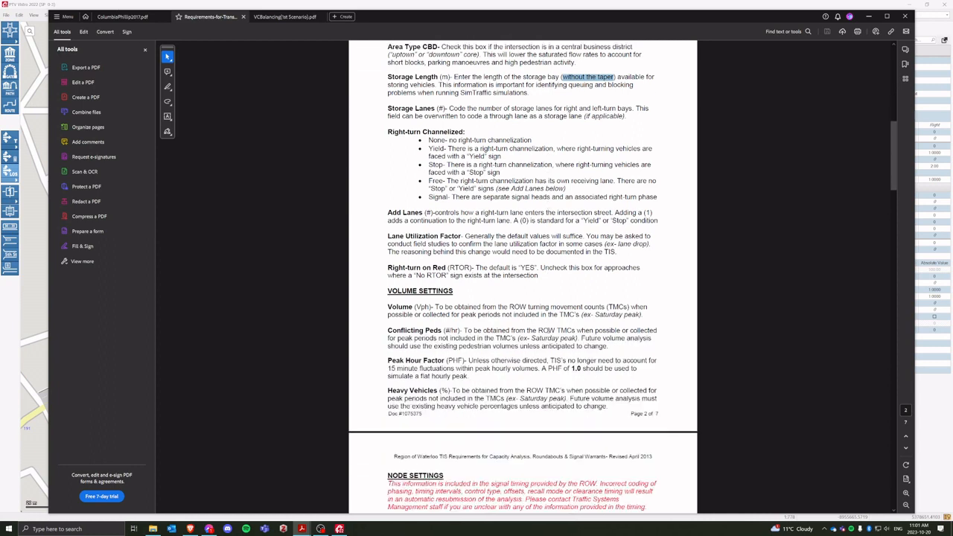
scroll(549, 331, down, 1)
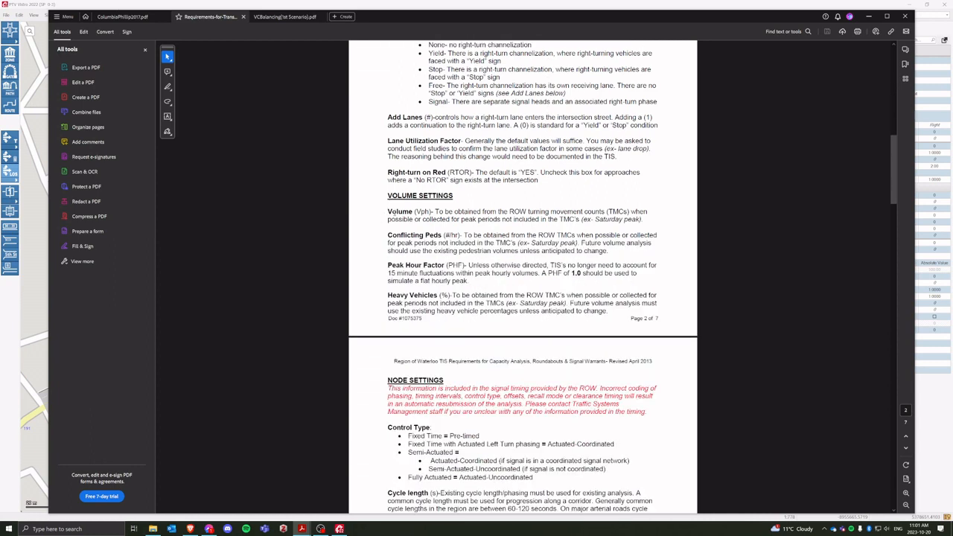
double_click(399, 212)
click(387, 276)
scroll(387, 276, down, 1)
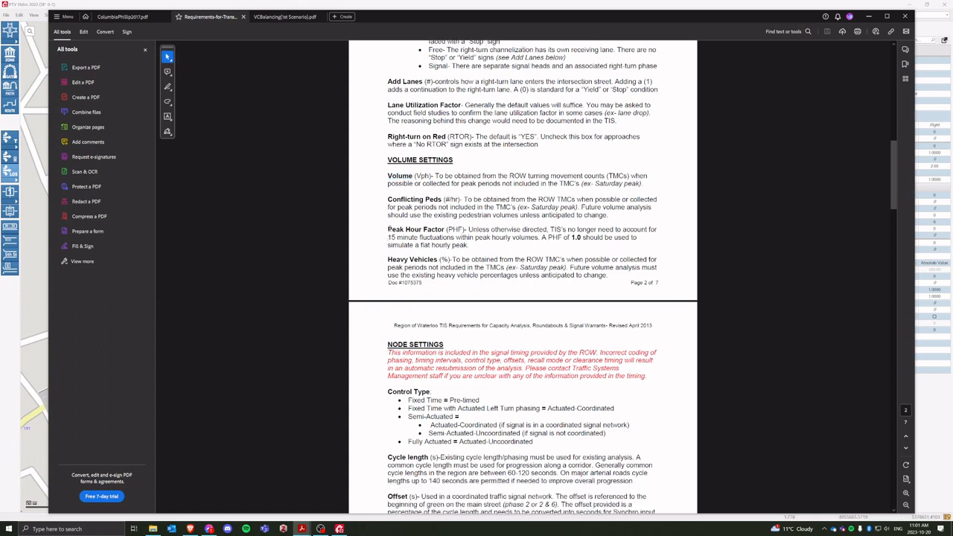
- Read the Peak Hour Factor requirement, including the factor to use and the flat hourly peak it simulates
drag(387, 230, 445, 230)
click(576, 239)
mouse_move(574, 238)
mouse_down()
mouse_move(603, 239)
mouse_move(581, 237)
mouse_up()
click(572, 237)
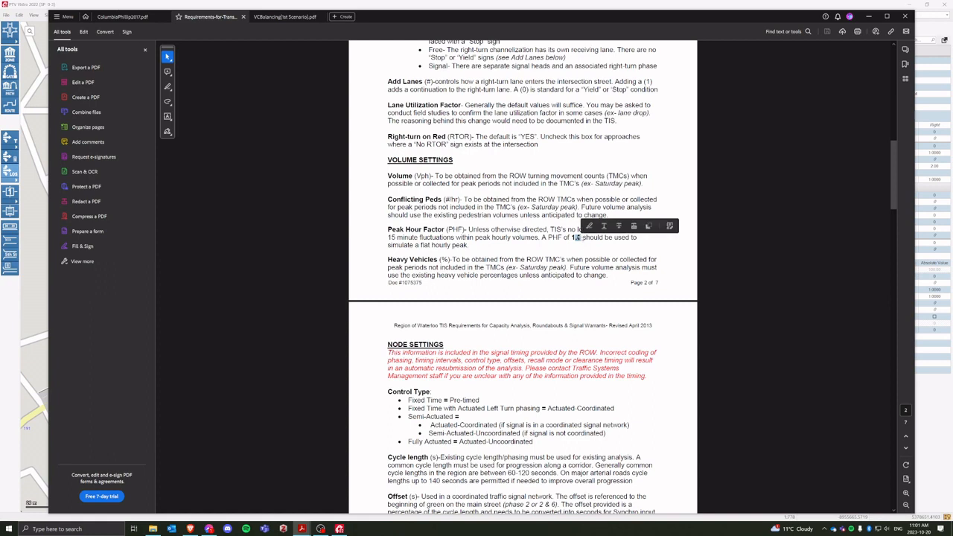
drag(420, 244, 467, 245)
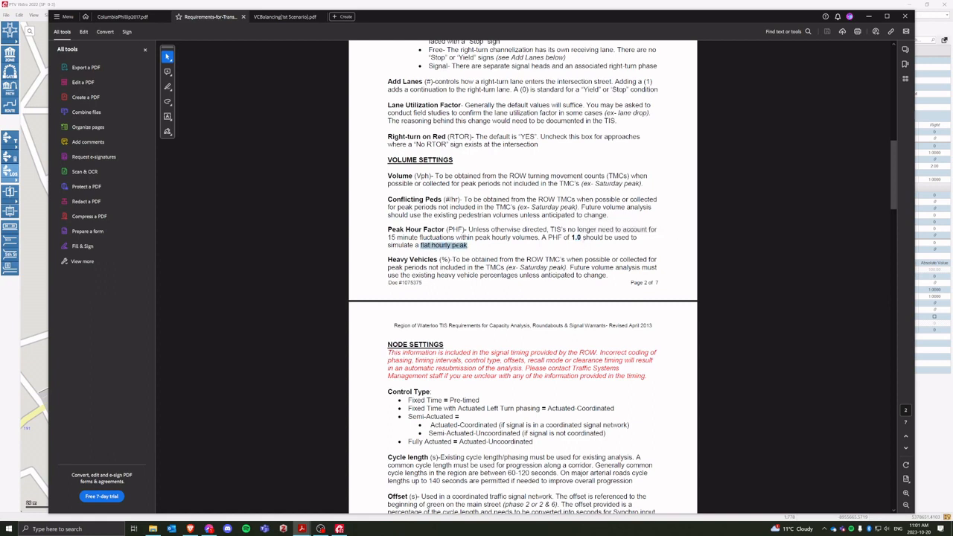
click(464, 260)
- Read the Heavy Vehicles requirement and look over the Node Settings section on page 3
scroll(477, 256, down, 1)
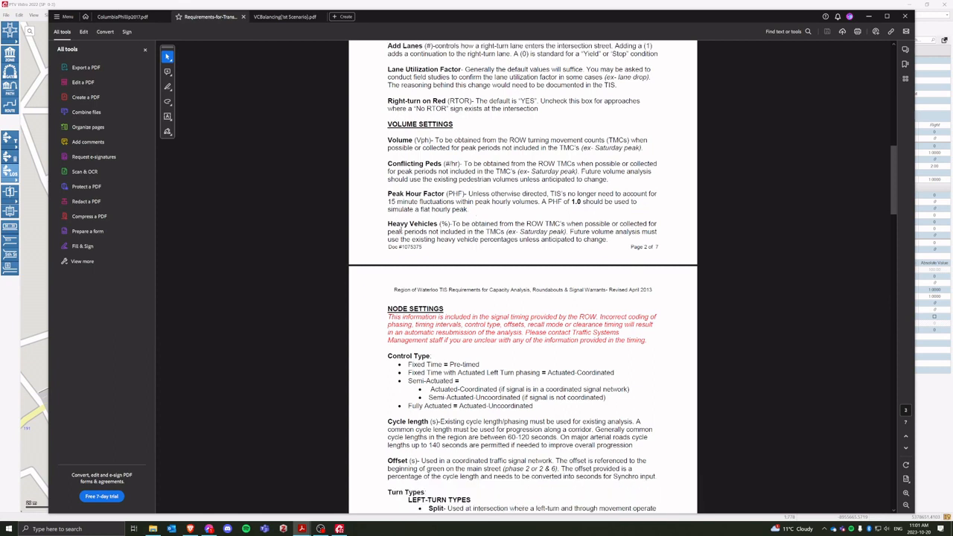
drag(387, 223, 438, 224)
scroll(521, 339, down, 3)
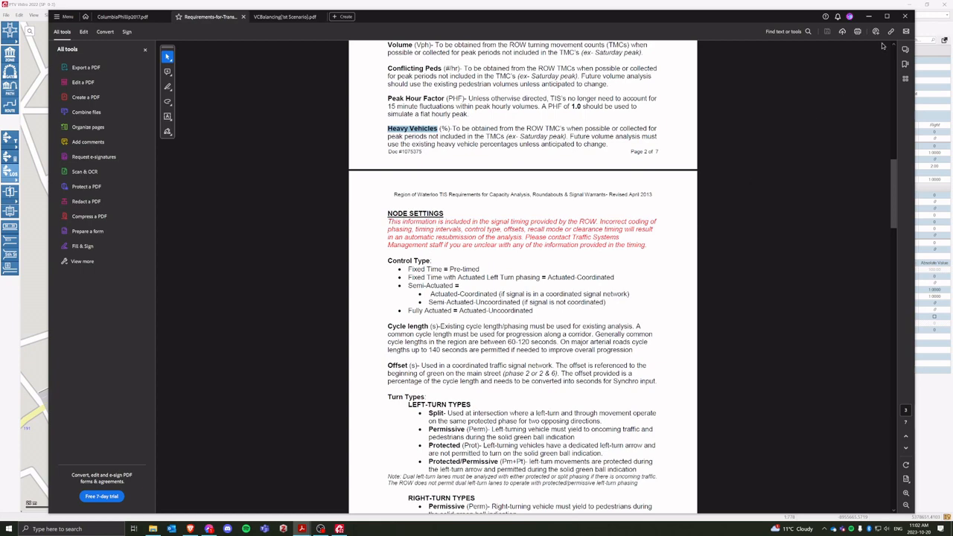
- Minimize the PDF window, return to PTV Vistro and open the Intersection Setup table
click(868, 15)
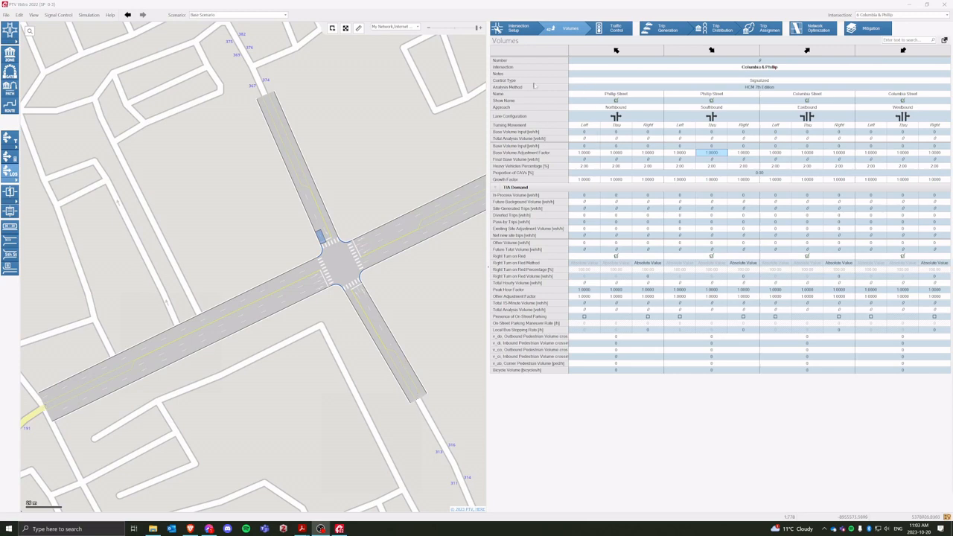
click(522, 26)
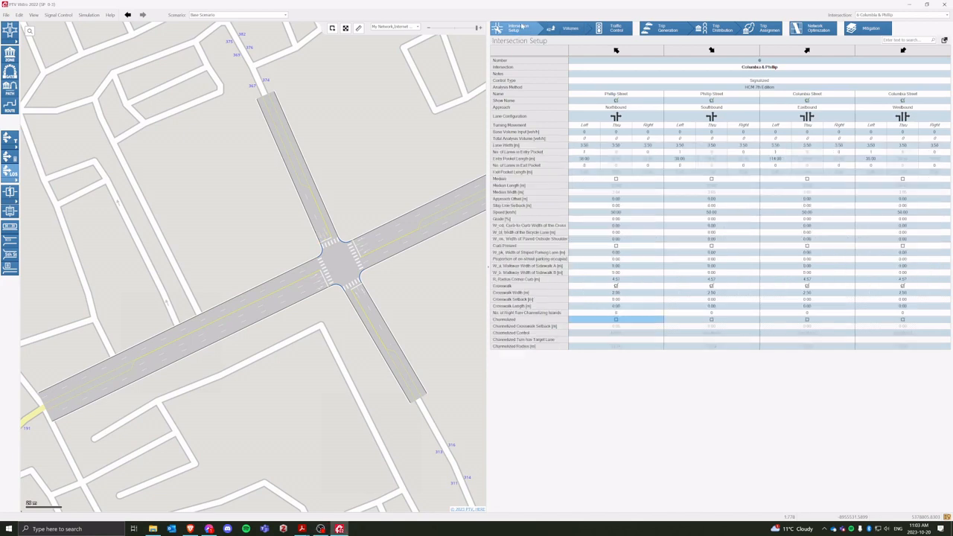
- Open the Volumes table for Columbia & Phillip and place the VCBalancing PDF report side by side with the PTV Vistro window
click(550, 28)
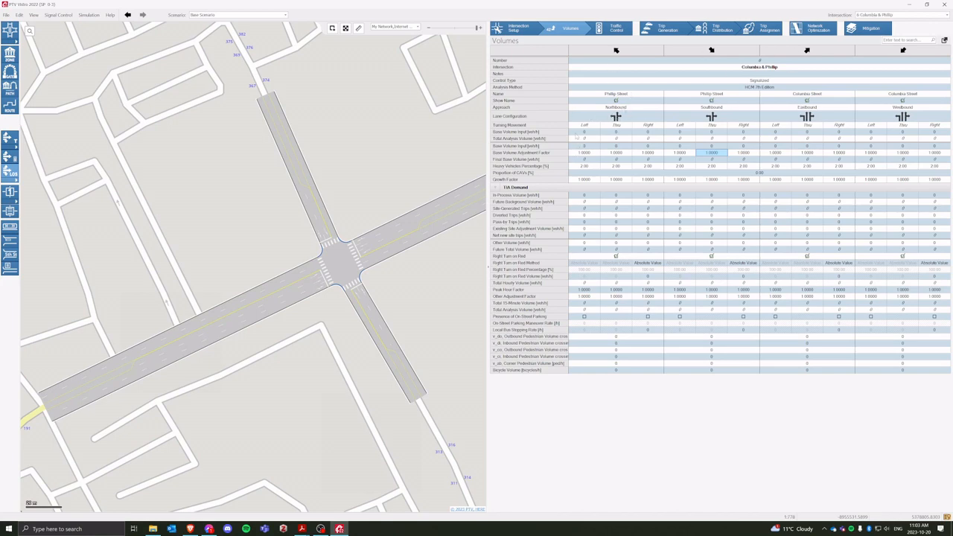
click(576, 134)
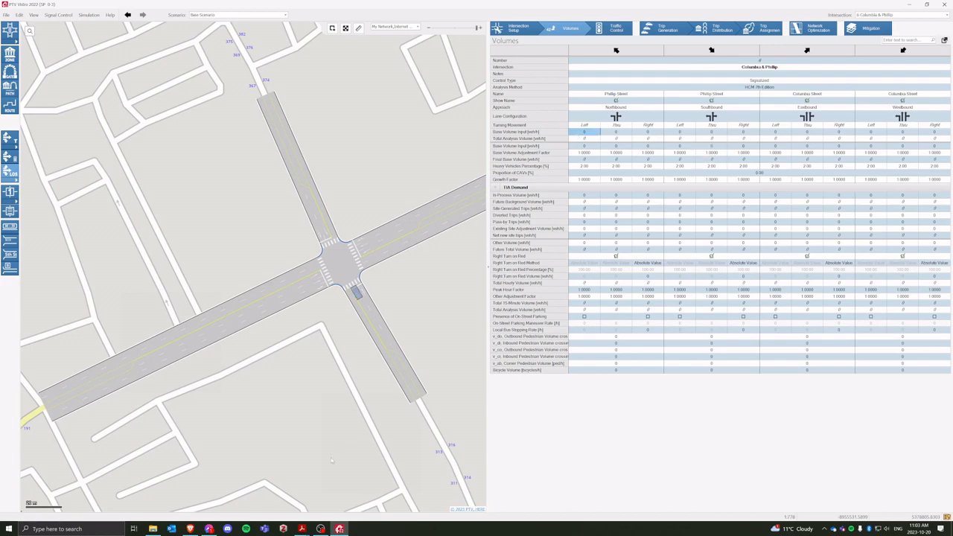
mouse_move(303, 525)
mouse_move(329, 495)
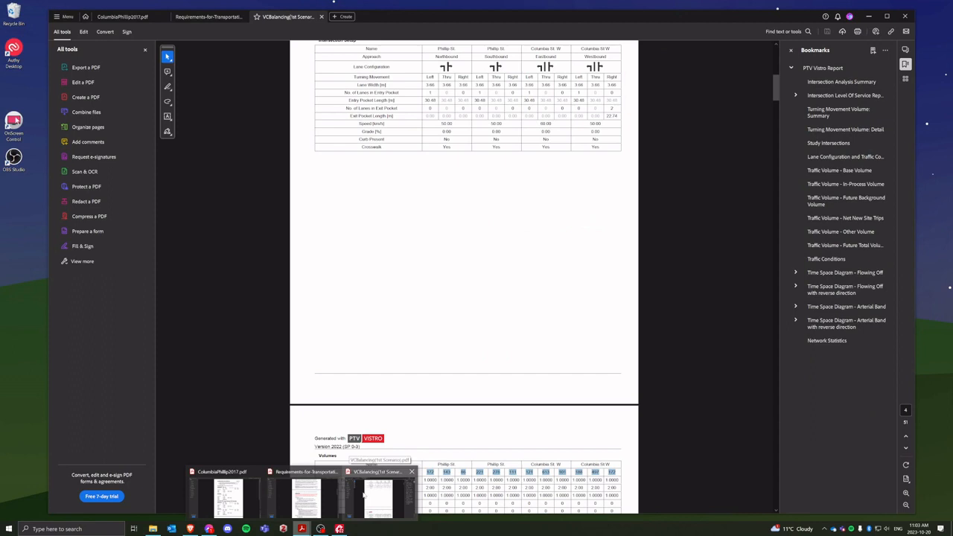
click(373, 494)
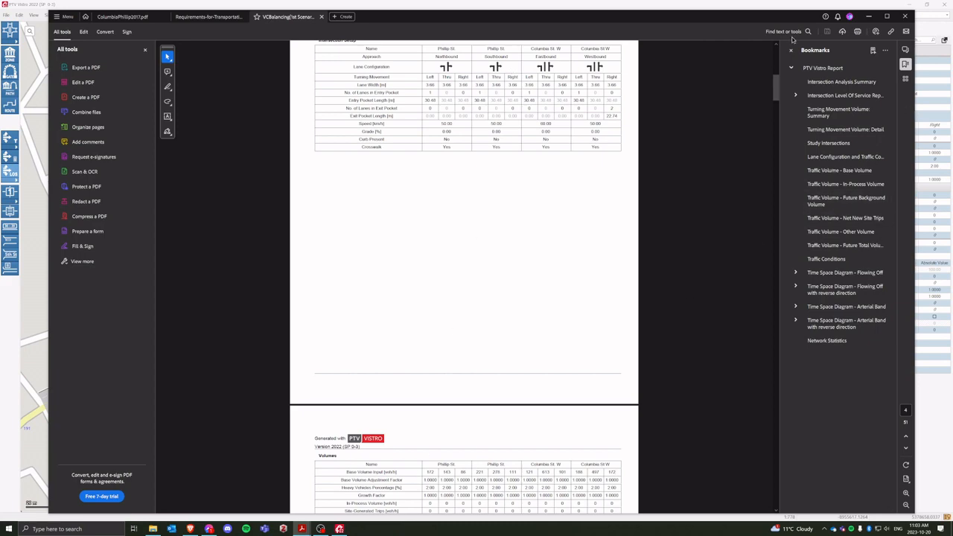
drag(745, 21, 0, 171)
click(774, 211)
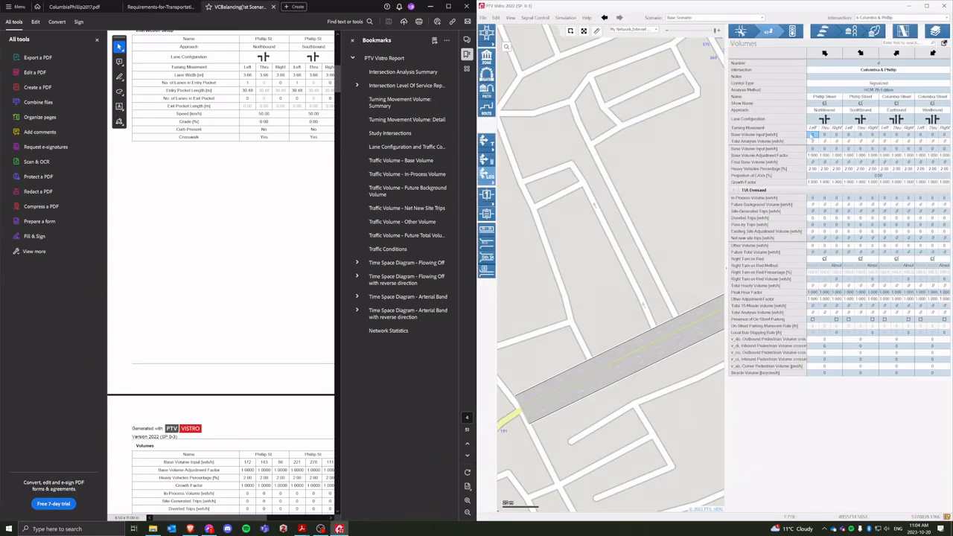
- Enter the northbound base volumes from the report: 172 left, 143 through and 86 right
click(812, 135)
text(172)
key(Tab)
text(14)
key(Tab)
key(Tab)
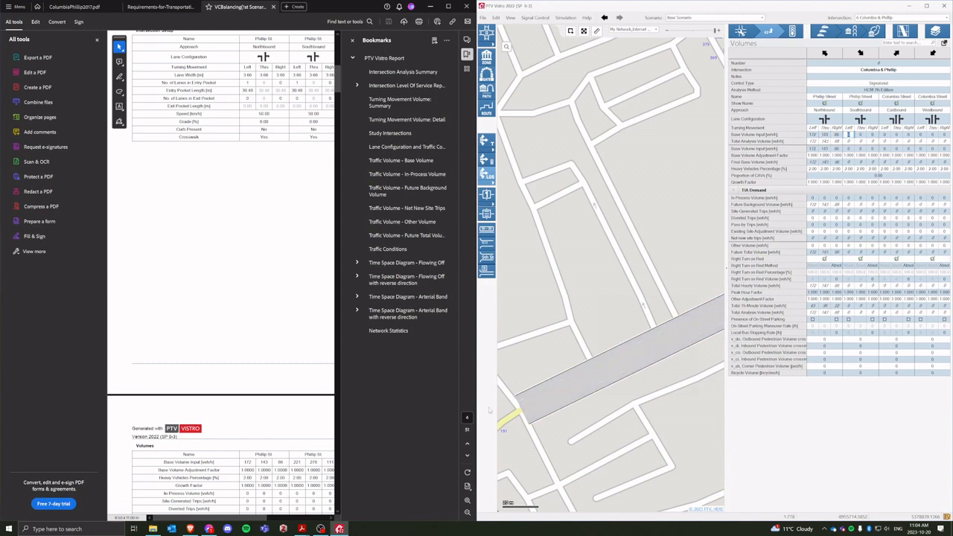
- Enter the southbound base volumes from the report: 221 left, 278 through and 111 right
drag(246, 516, 319, 517)
click(847, 134)
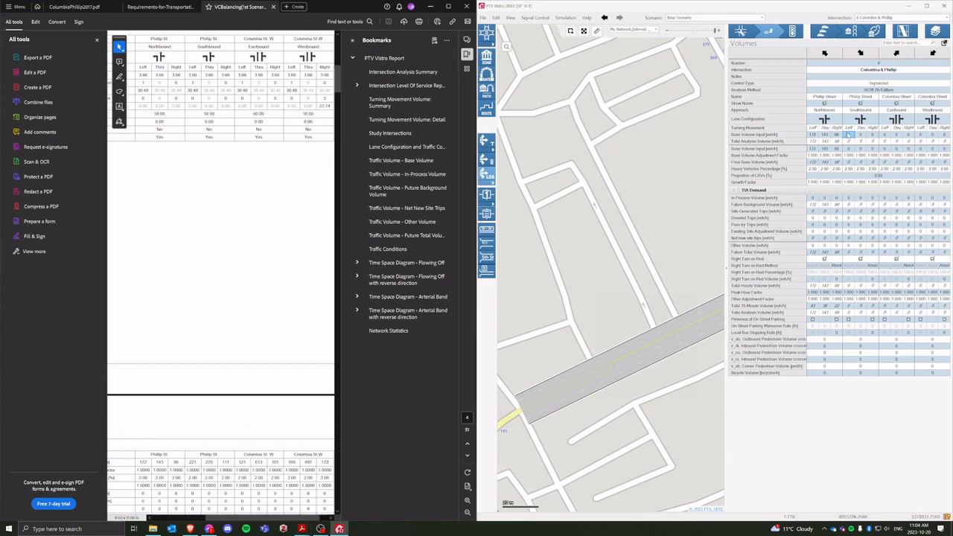
text(221)
key(Tab)
text(278)
key(Tab)
text(111)
key(Tab)
- Enter the eastbound base volumes from the report: 121 left, 613 through and 101 right
text(121)
key(Tab)
text(411)
key(Tab)
text(101)
key(Tab)
- Enter the westbound base volumes from the report: 188 left, 497 through and 172 right
text(188)
key(Tab)
text(497)
key(Tab)
click(872, 135)
- Check the northbound heavy vehicle percentages against the PDF report and maximize the PTV Vistro window
click(813, 169)
click(821, 171)
click(839, 170)
drag(222, 517, 195, 519)
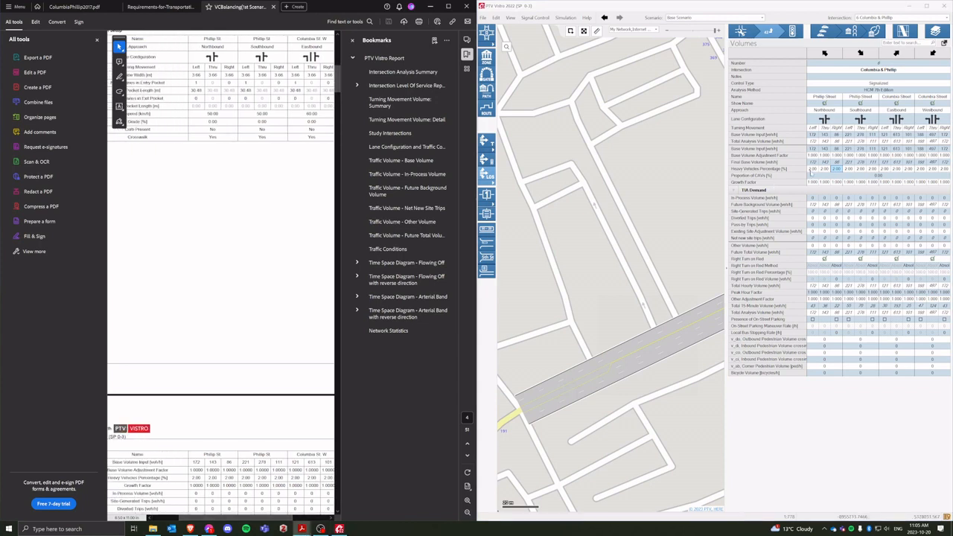
click(926, 6)
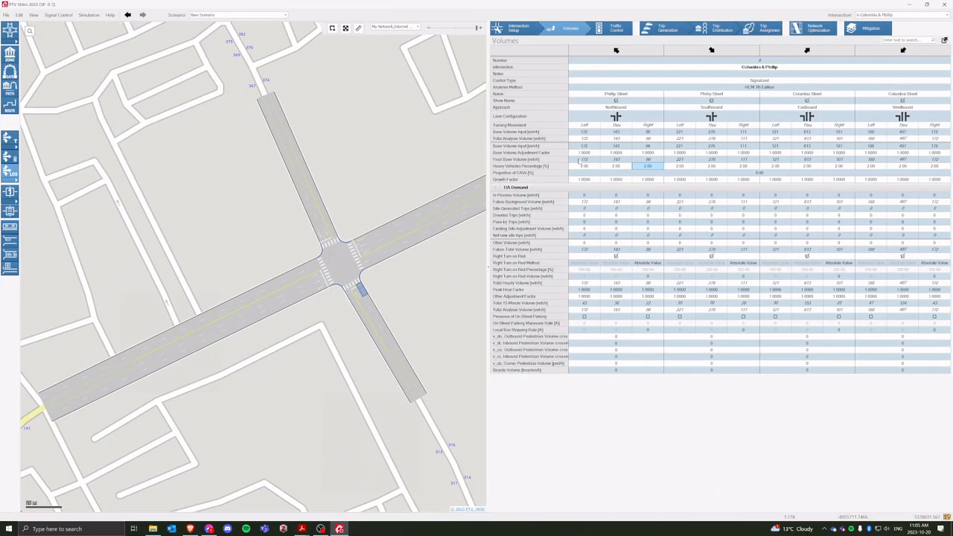
- Review the Base Volume Adjustment Factor, Growth Factor and In-Process Volume rows, and collapse the TIA Demand section
click(584, 153)
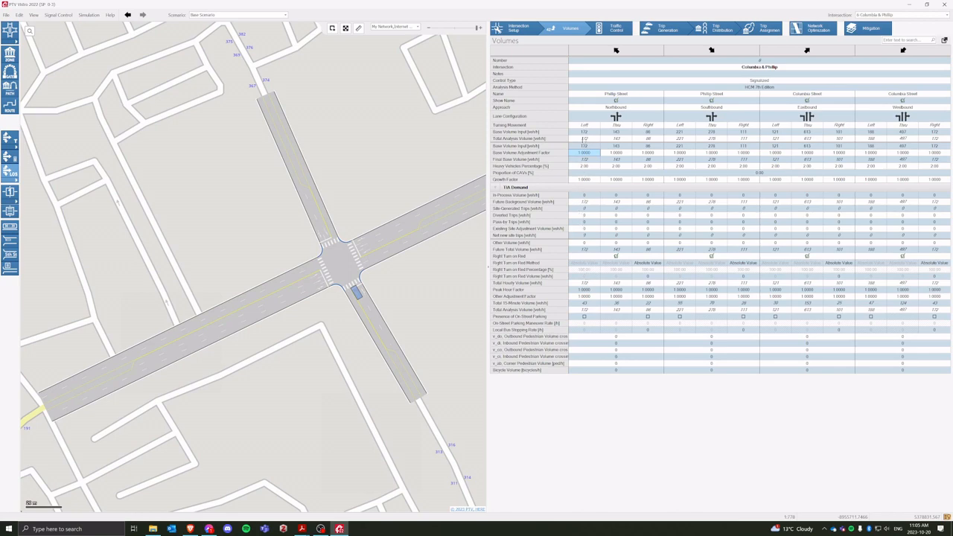
click(580, 179)
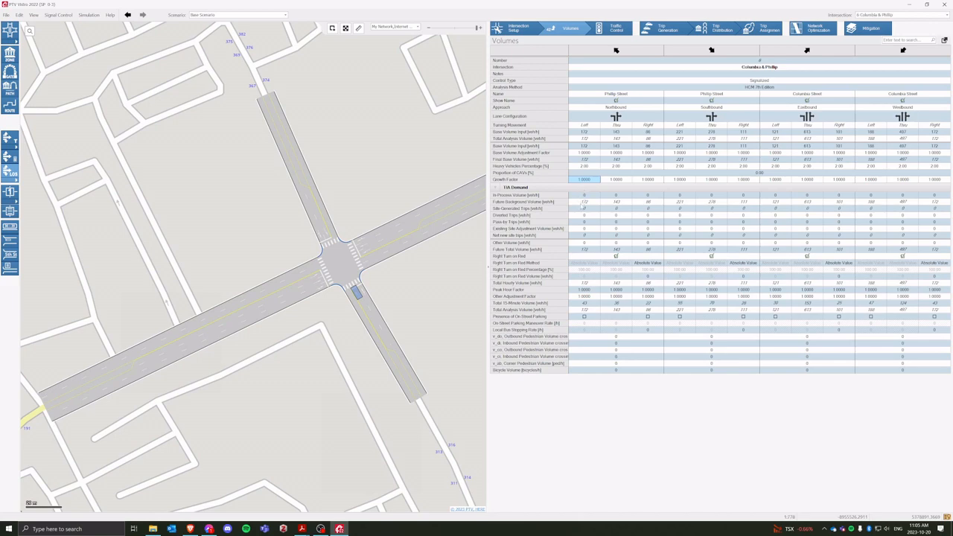
click(589, 198)
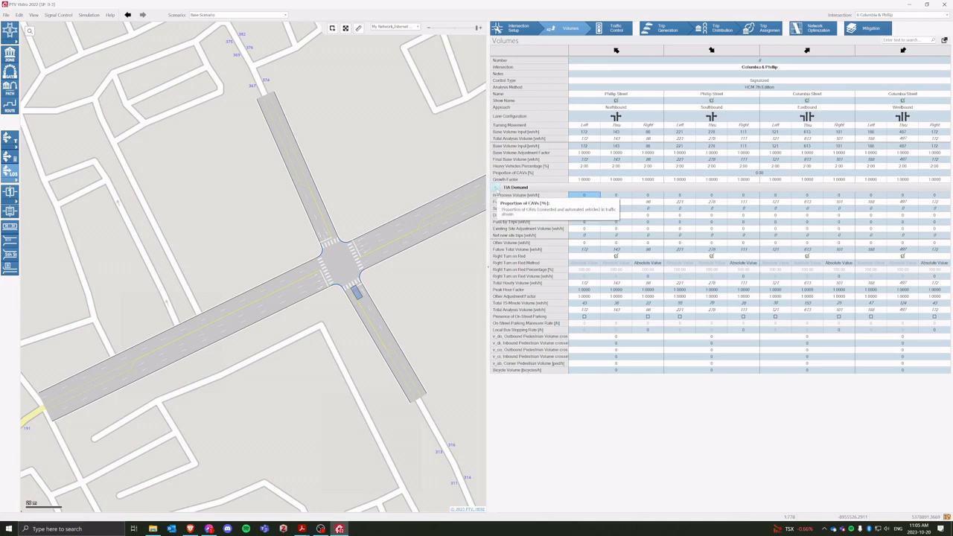
click(498, 188)
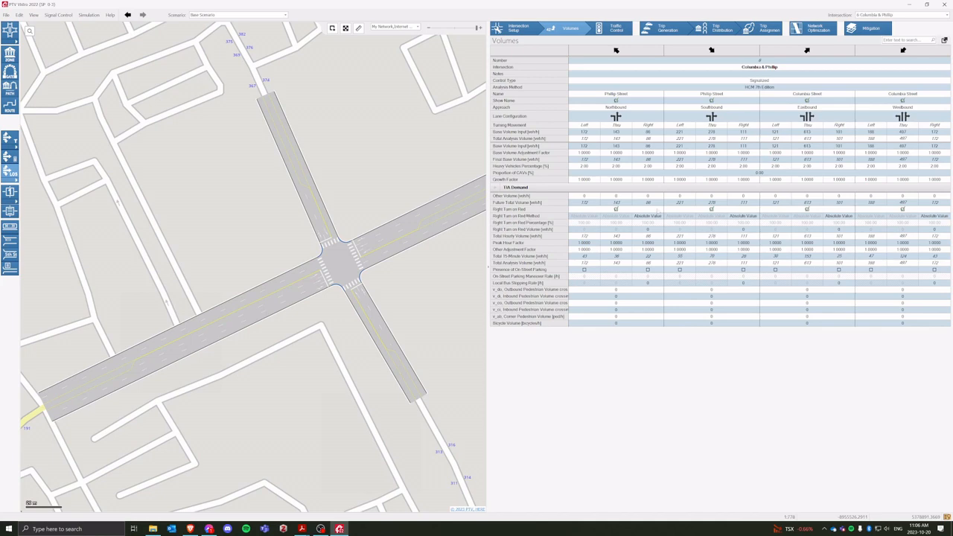
- Set the Right Turn on Red Volume of the northbound right turn to 2 veh/h
click(660, 216)
click(648, 230)
text(2)
- Switch the northbound right turn's Right Turn on Red Method to Percentage and set its percentage to 10
click(659, 217)
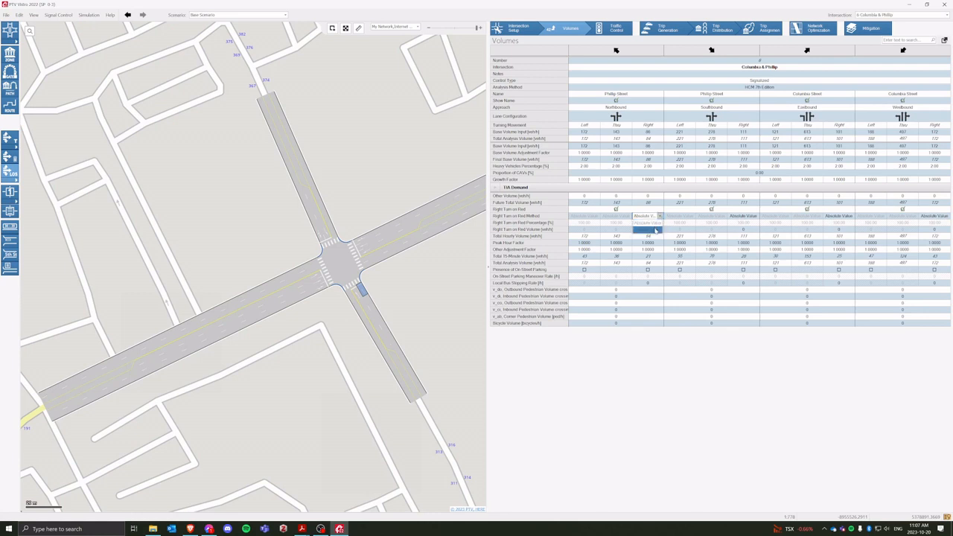
click(654, 230)
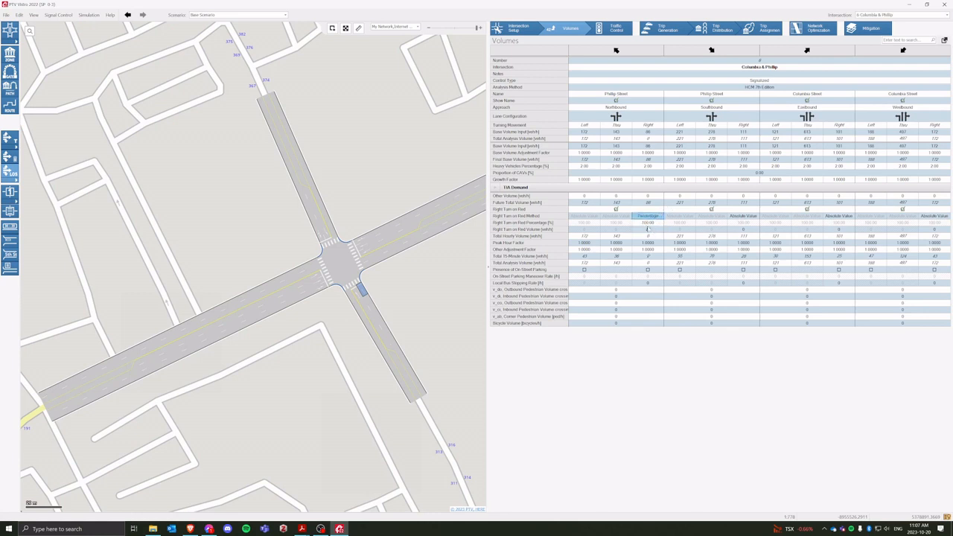
click(647, 225)
text(10)
- Return the northbound Right Turn on Red Method to Absolute Value and set its volume to 0
click(655, 217)
click(652, 223)
click(650, 229)
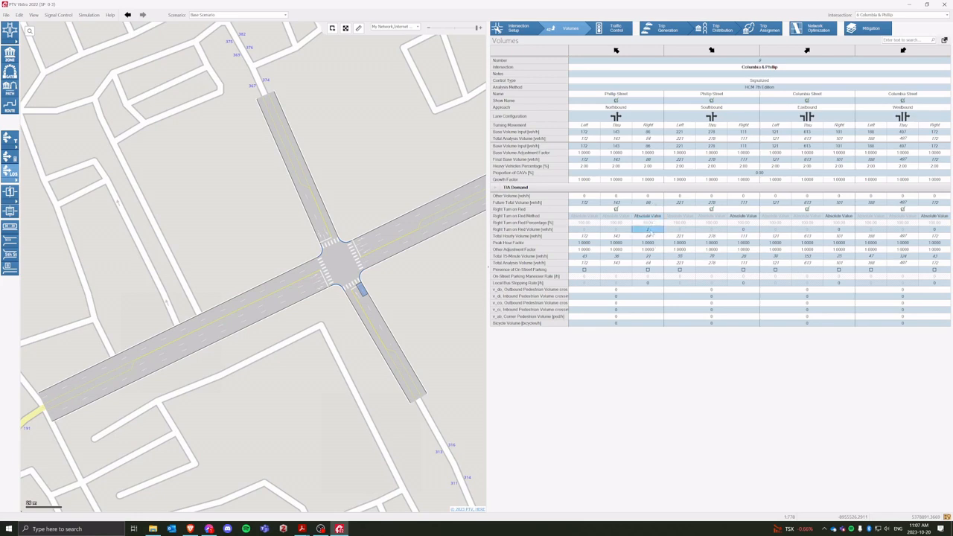
text(0)
key(Return)
- Try a northbound Right Turn on Red Volume of 2, compare it with the total hourly volume, and reset it to 0
text(2)
key(Return)
click(642, 203)
click(649, 232)
click(649, 237)
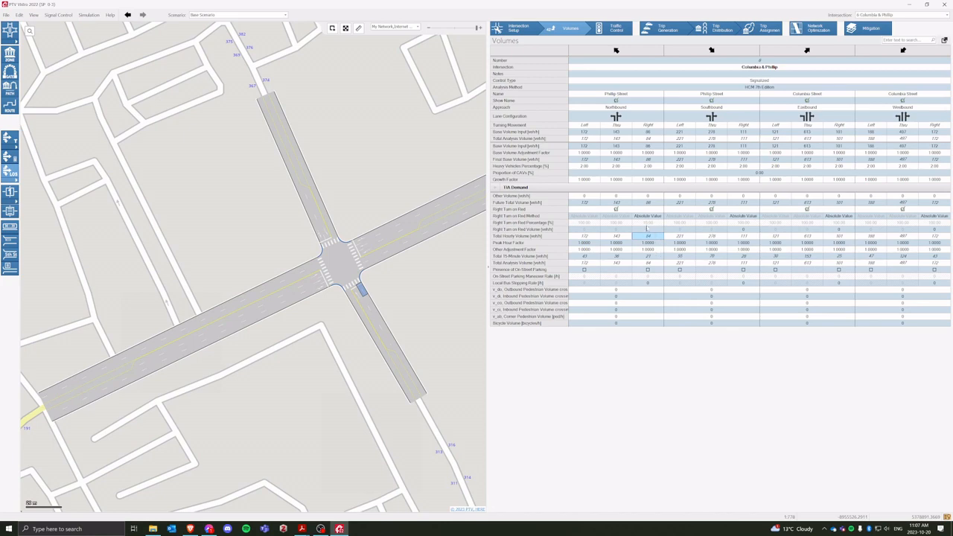
click(647, 230)
- Review the northbound left turn's Peak Hour Factor, Other Adjustment Factor and Presence of On-Street Parking settings
click(591, 244)
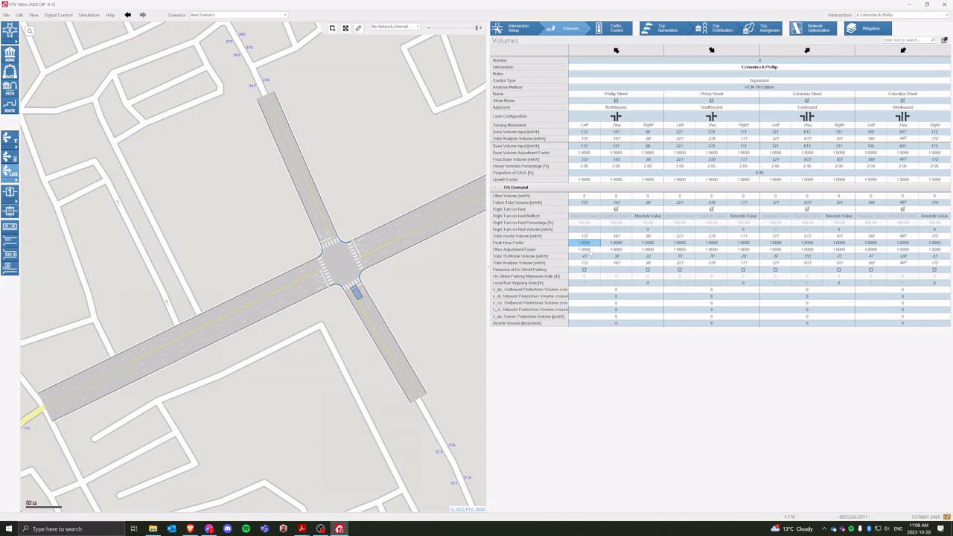
key(Down)
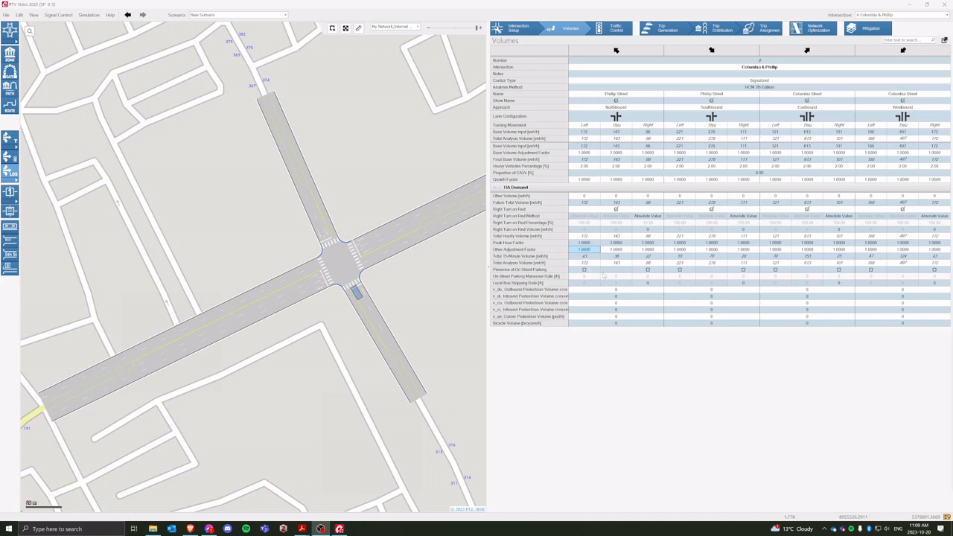
click(584, 270)
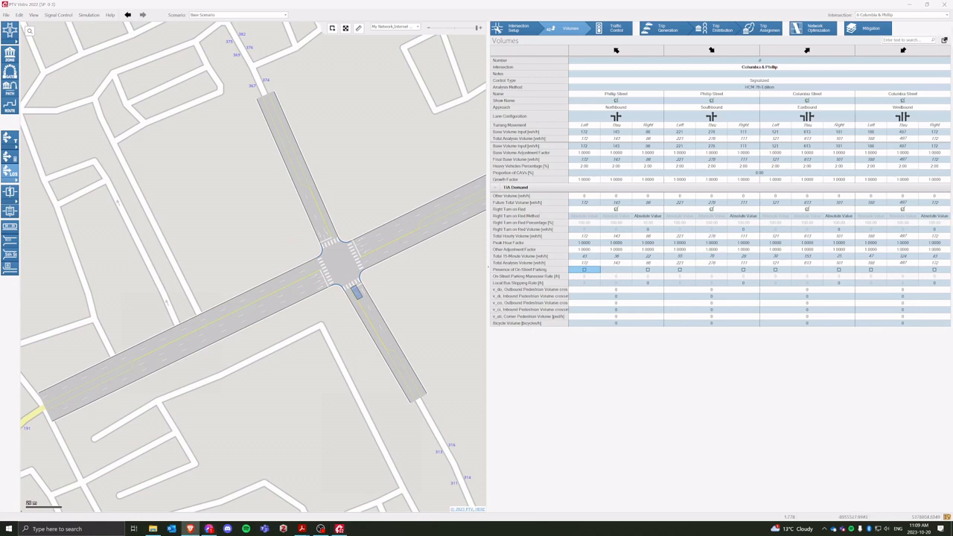
- Switch to the browser, inspect the intersection's roadsides and bus stop in Google Street View, and return to PTV Vistro
click(190, 527)
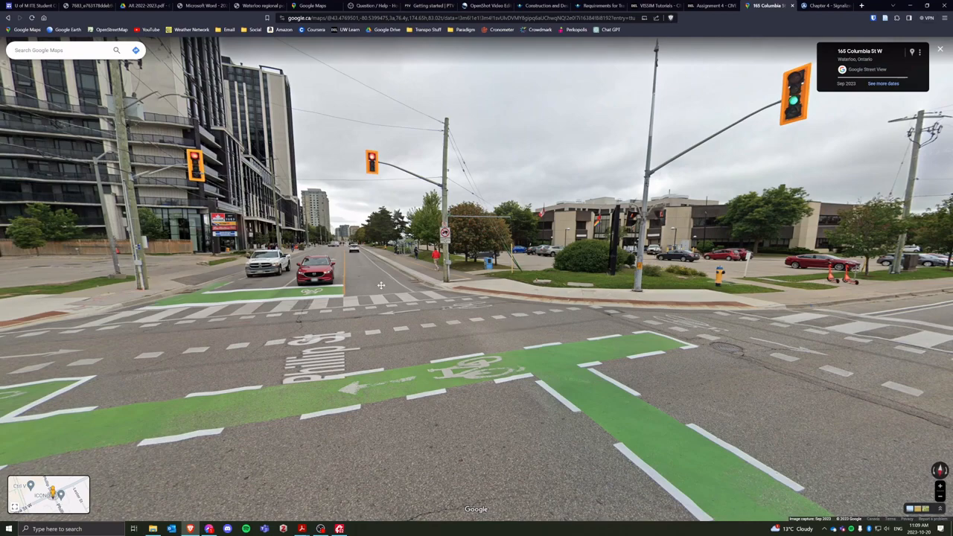
drag(734, 283, 399, 278)
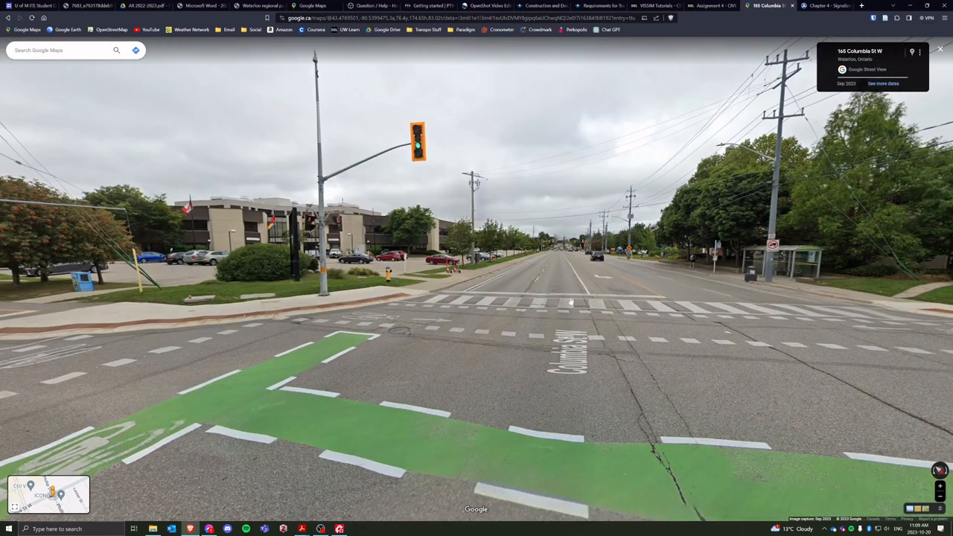
drag(707, 316, 436, 325)
scroll(445, 276, up, 5)
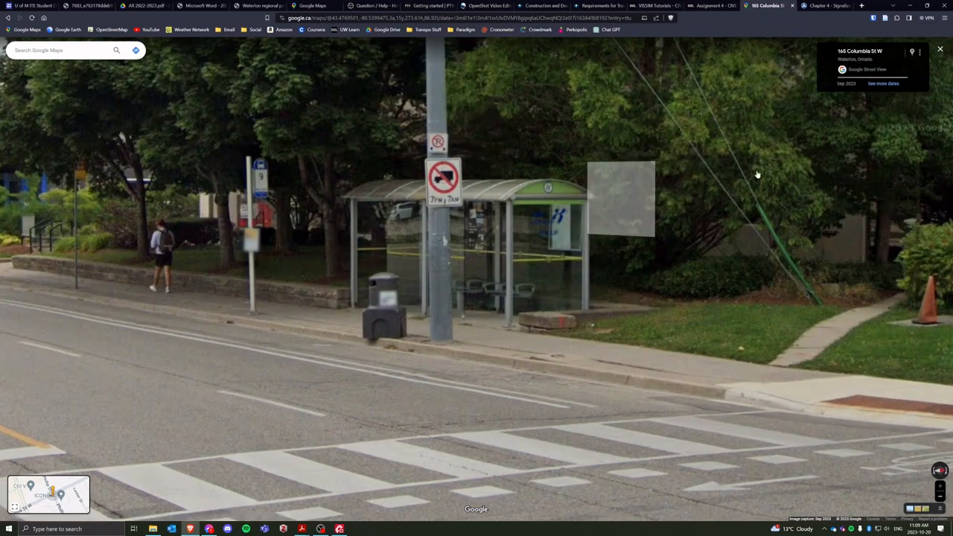
click(908, 5)
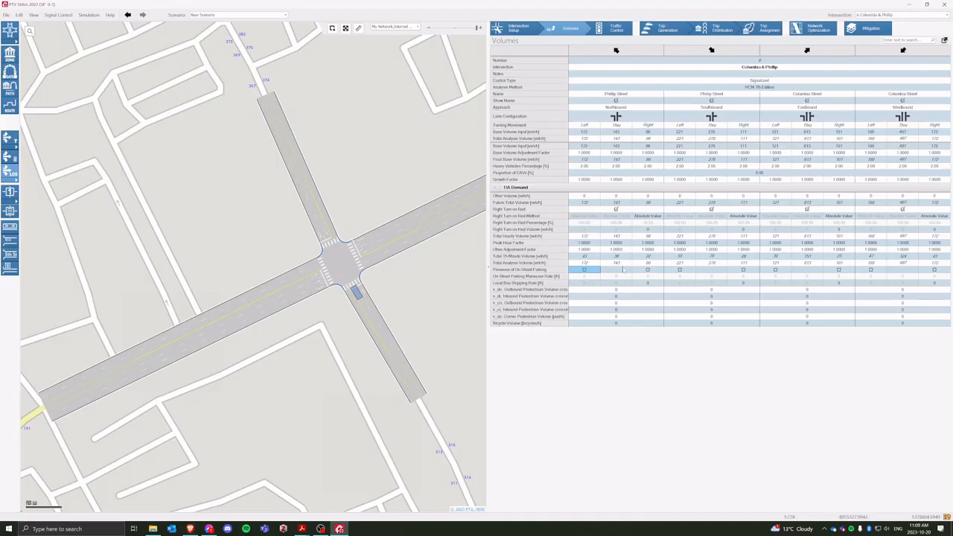